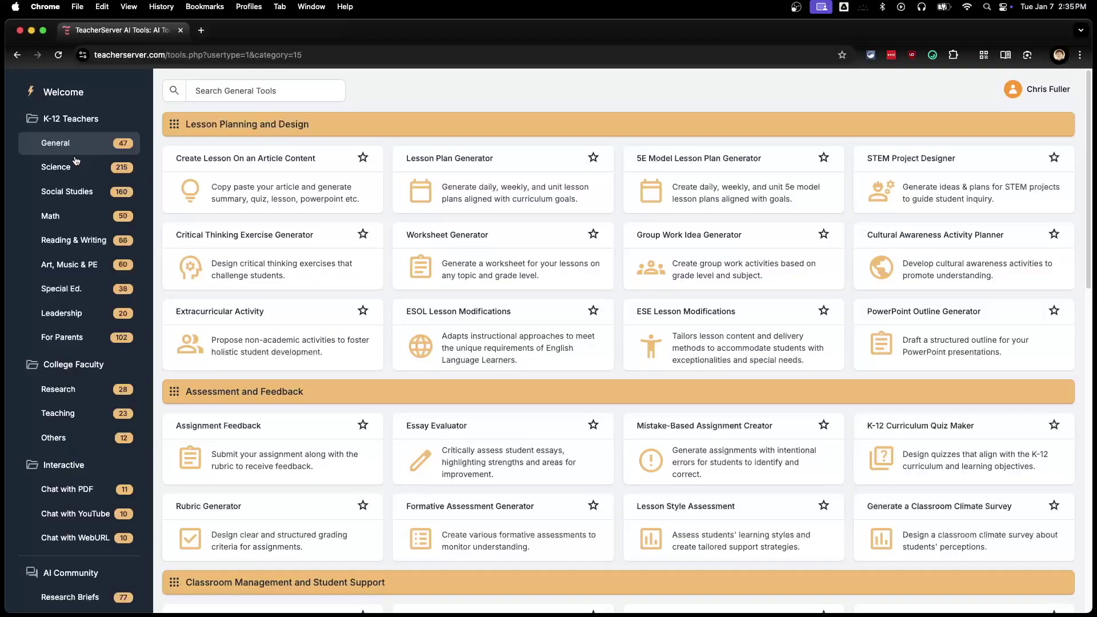
pyautogui.click(55, 416)
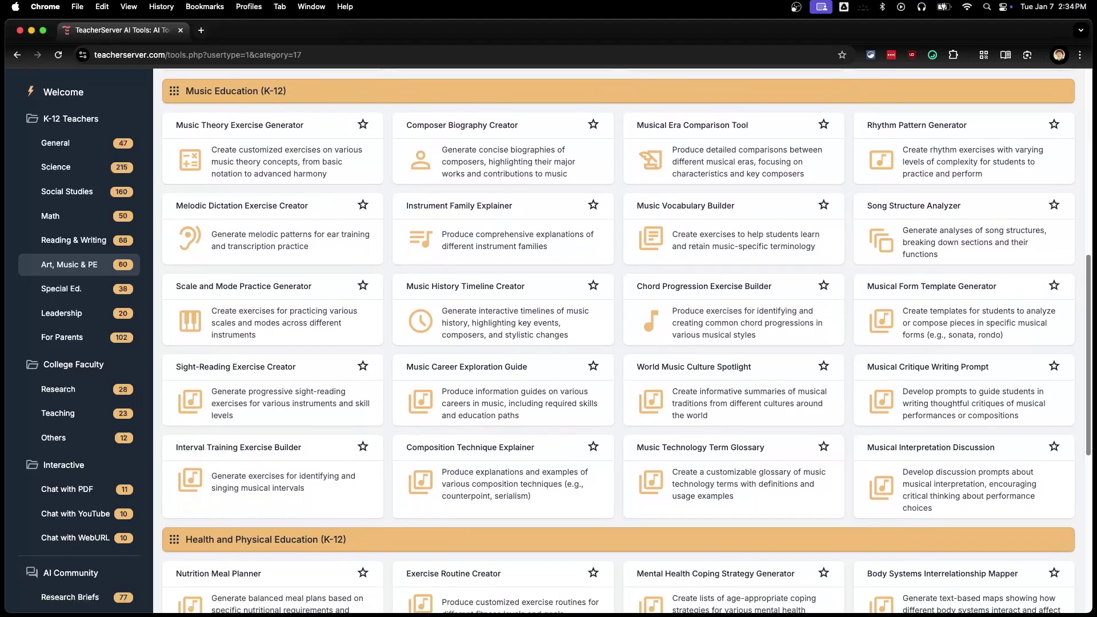
pyautogui.scroll(-2, 617, 343)
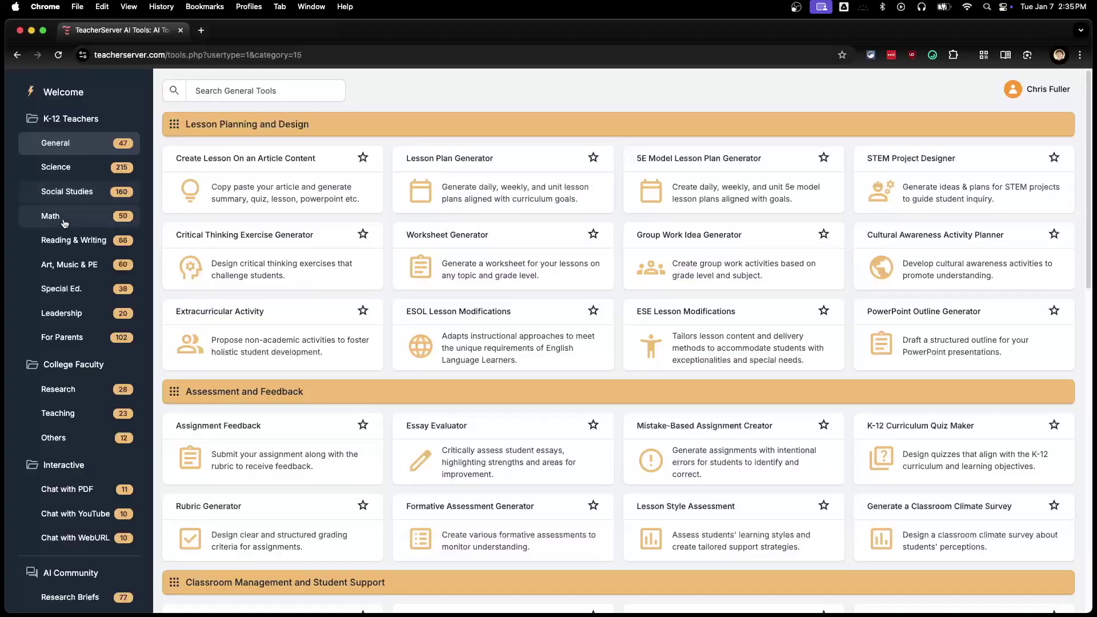
# Request an electricity module for Georgia 5th graders from the Online Module Developer.
pyautogui.click(57, 414)
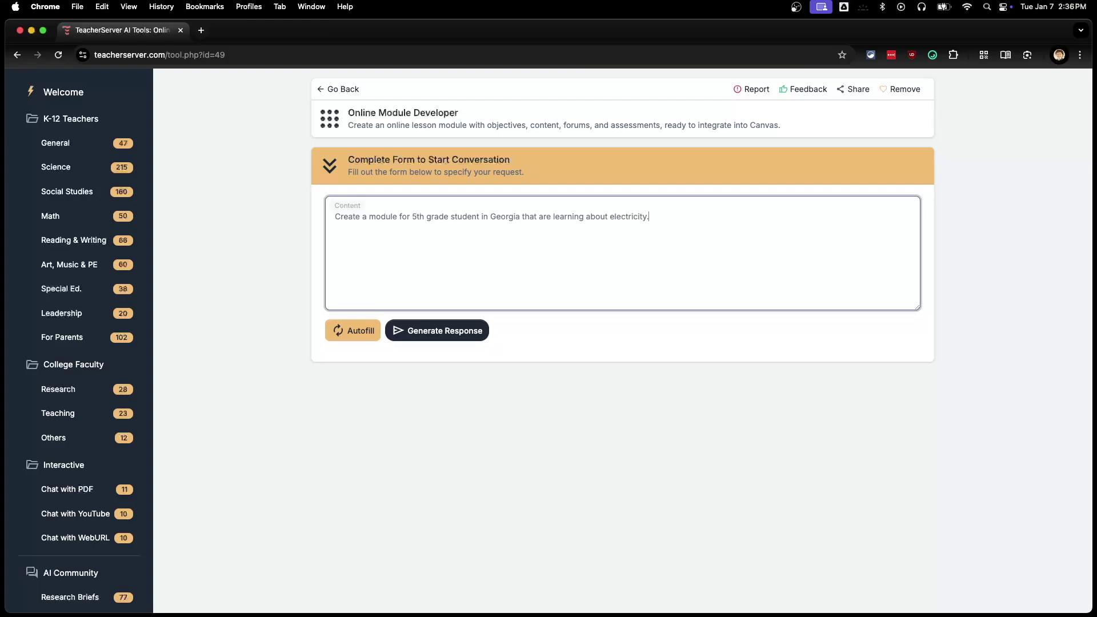
pyautogui.click(427, 338)
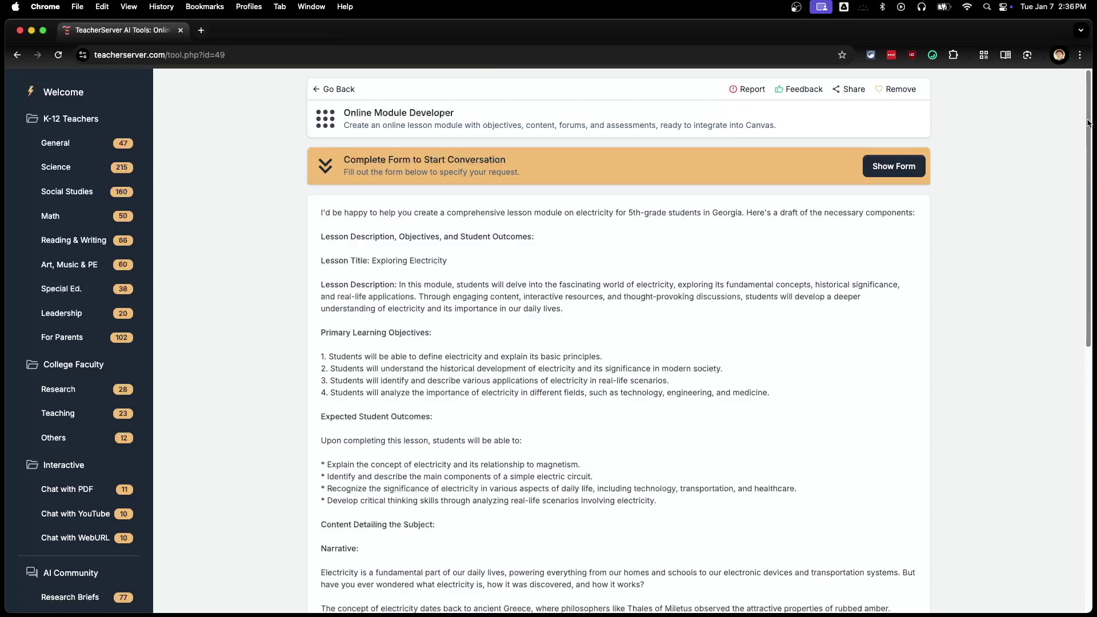
pyautogui.moveTo(1090, 79); pyautogui.dragTo(1091, 202)
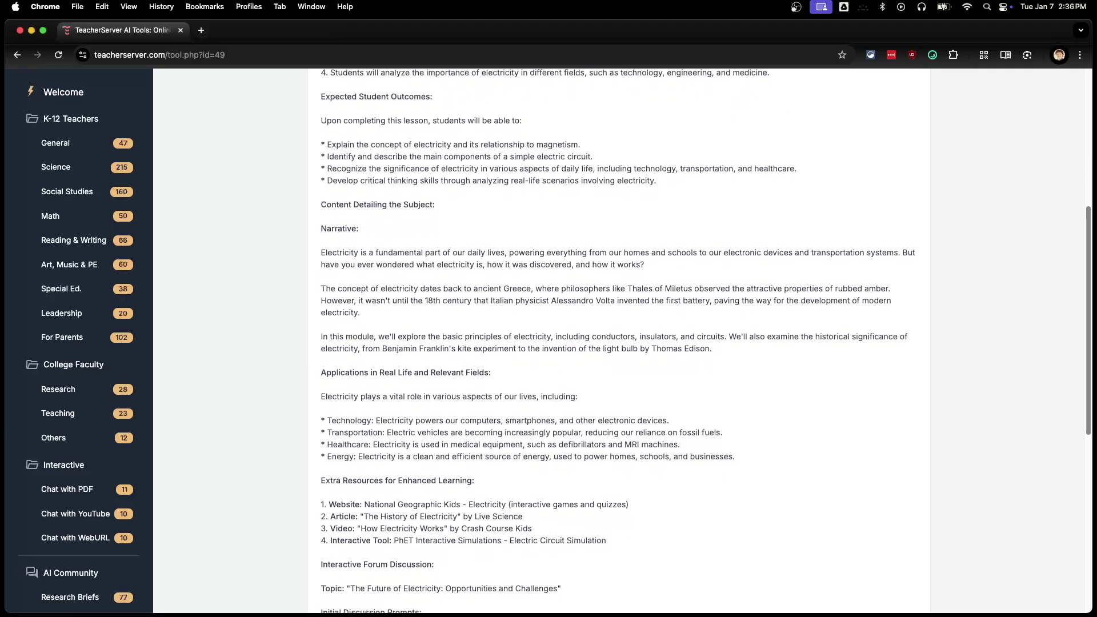
# Scroll through the Exploring Electricity draft's resources, forum prompts, quiz and rubric.
pyautogui.moveTo(1091, 203); pyautogui.dragTo(1091, 390)
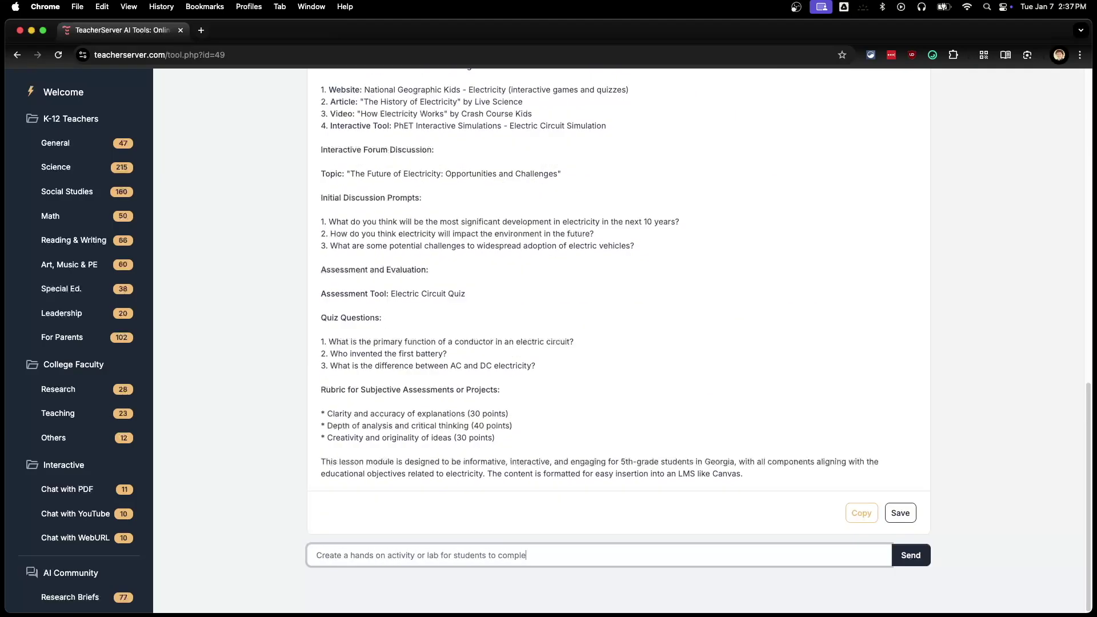
pyautogui.write('te as part of the module.')
# Send the request for a hands-on lab on building a simple electric circuit.
pyautogui.click(911, 556)
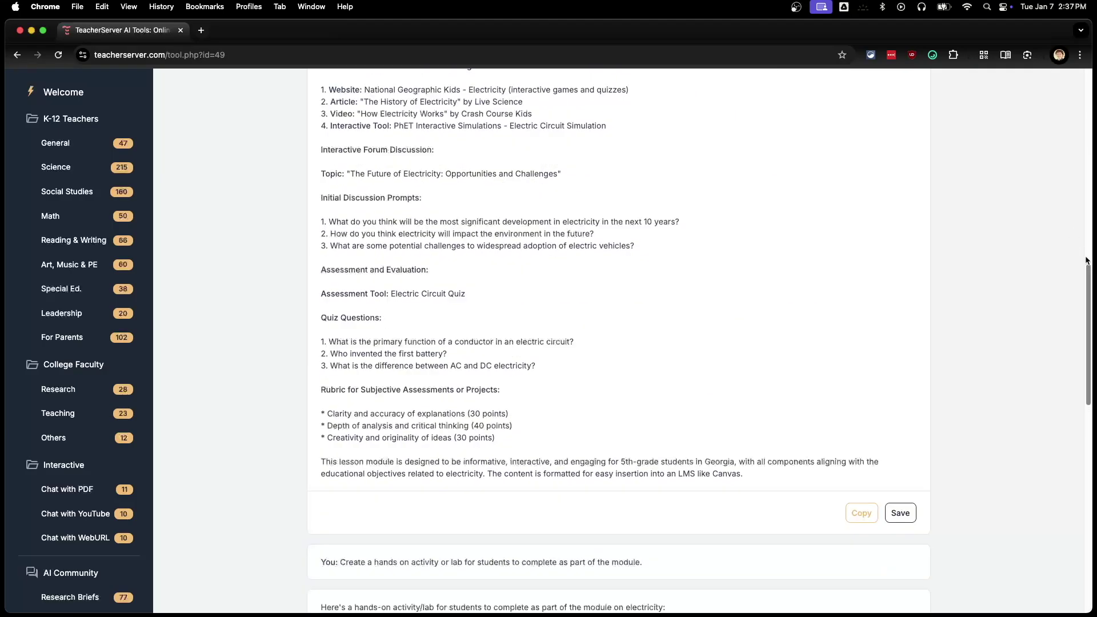
pyautogui.moveTo(1090, 262); pyautogui.dragTo(1092, 284)
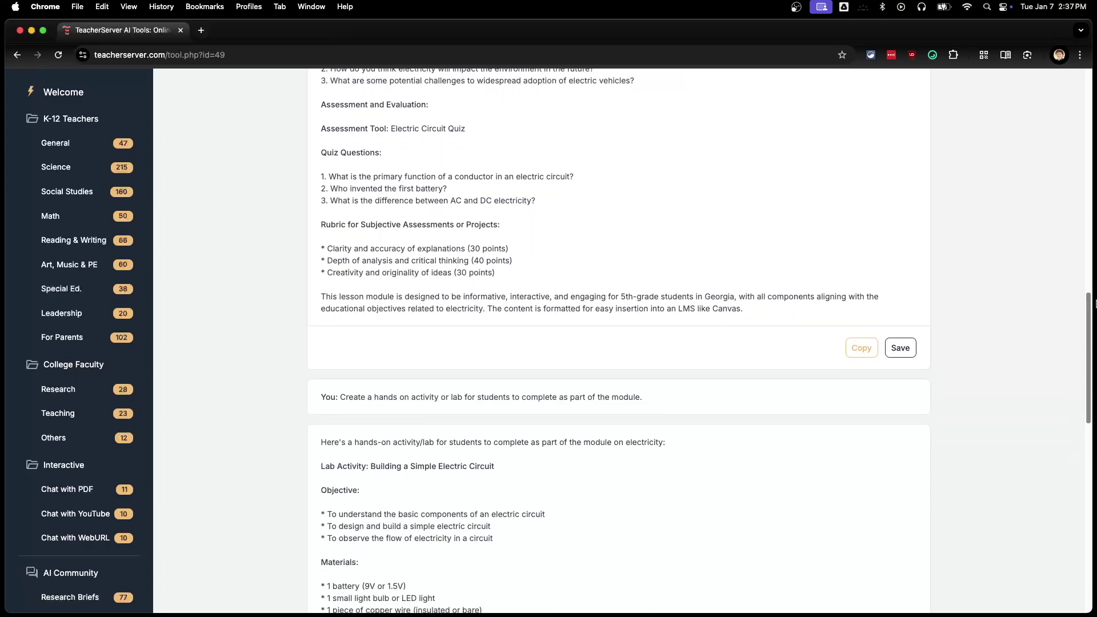